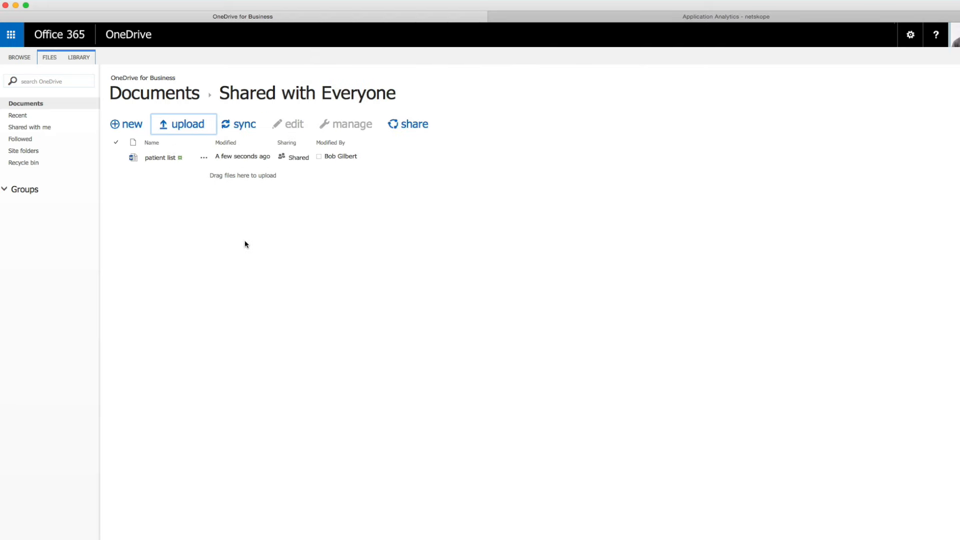
- Switch to Netskope, chart the sessions of Microsoft Office 365 OneDrive for Business in App Analytics, and examine the app's Cloud Confidence details
click(565, 18)
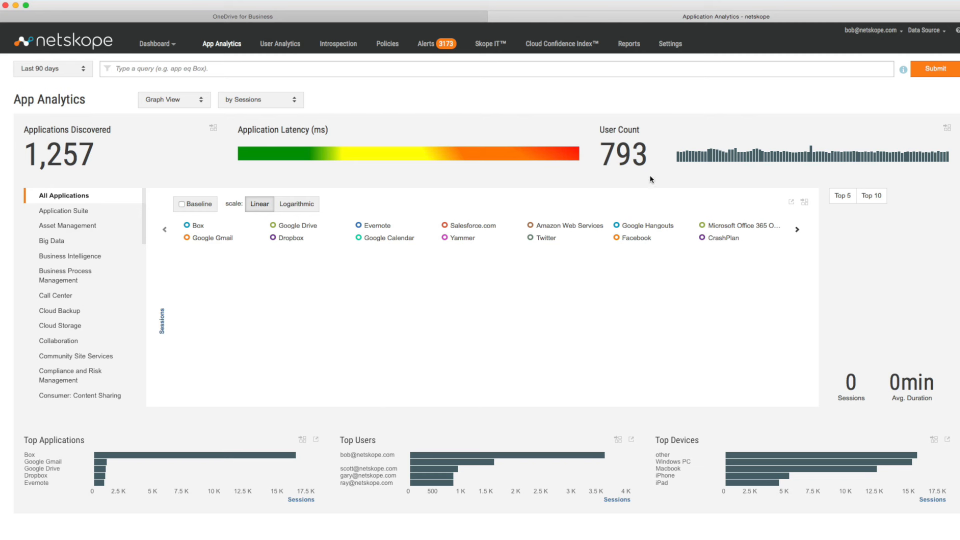
click(703, 225)
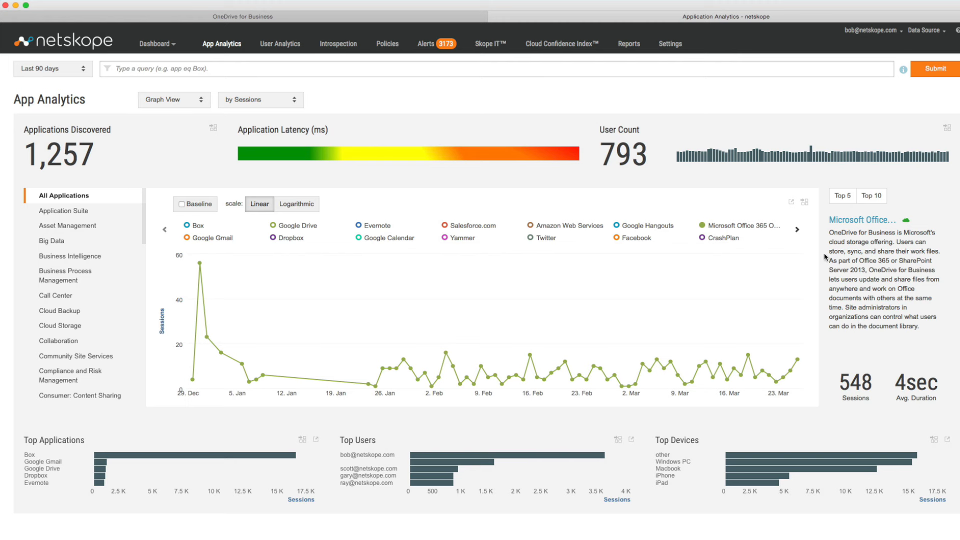
click(849, 221)
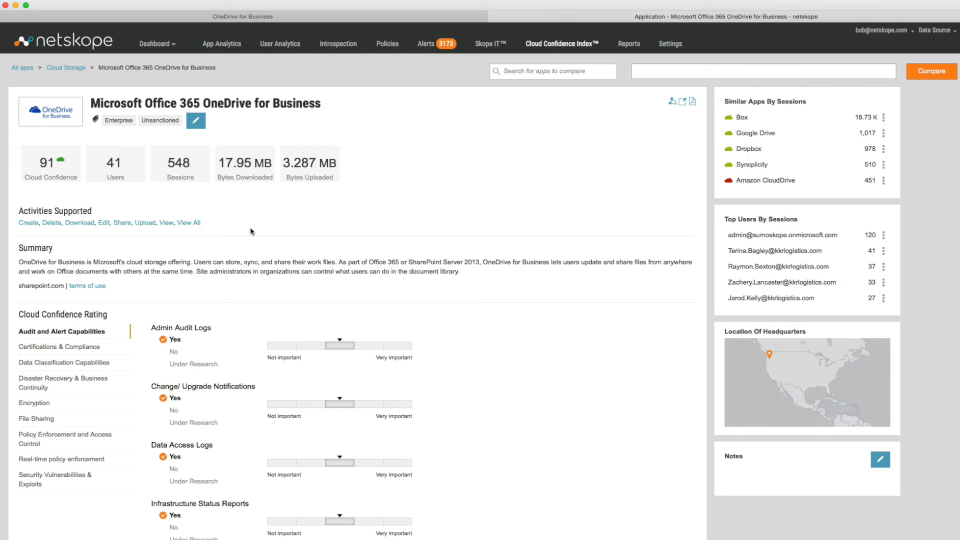
scroll(670, 184, down, 3)
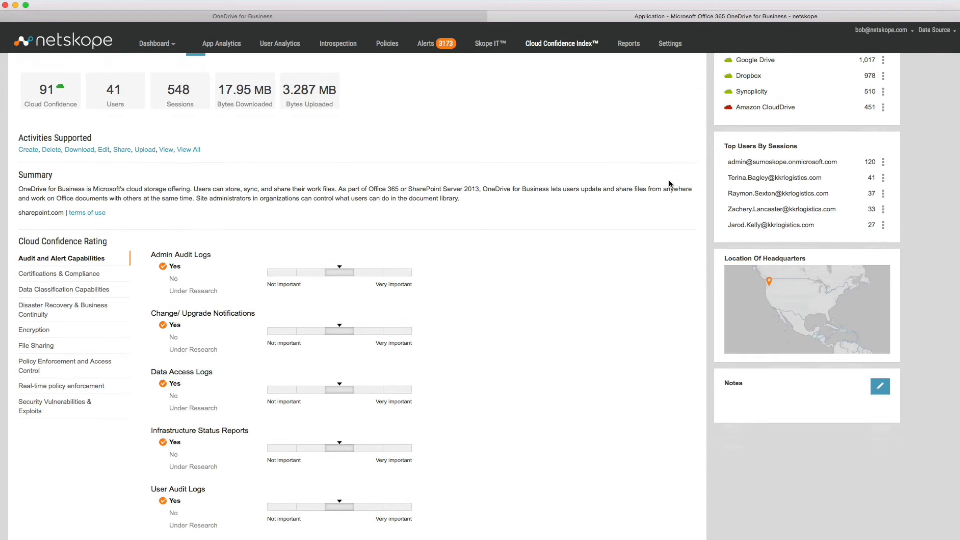
scroll(670, 184, up, 3)
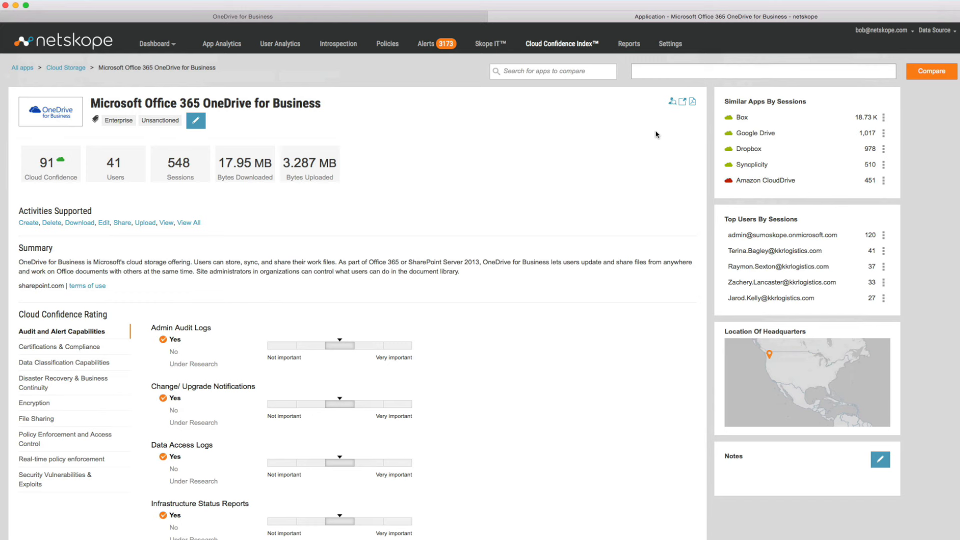
scroll(656, 134, down, 3)
scroll(670, 181, up, 3)
- Look through the application events for Microsoft Office 365 OneDrive for Business in Skope IT
click(682, 102)
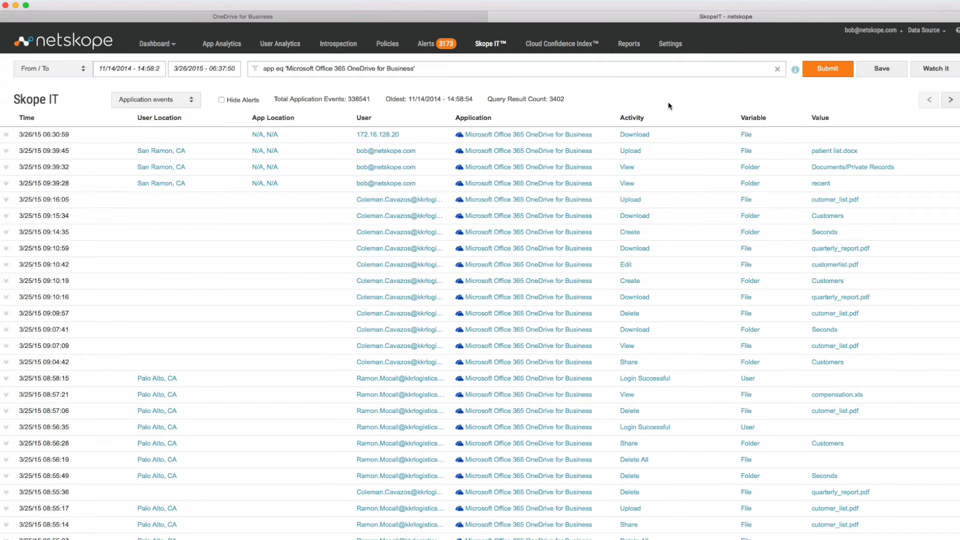
scroll(682, 172, down, 1)
scroll(683, 175, down, 2)
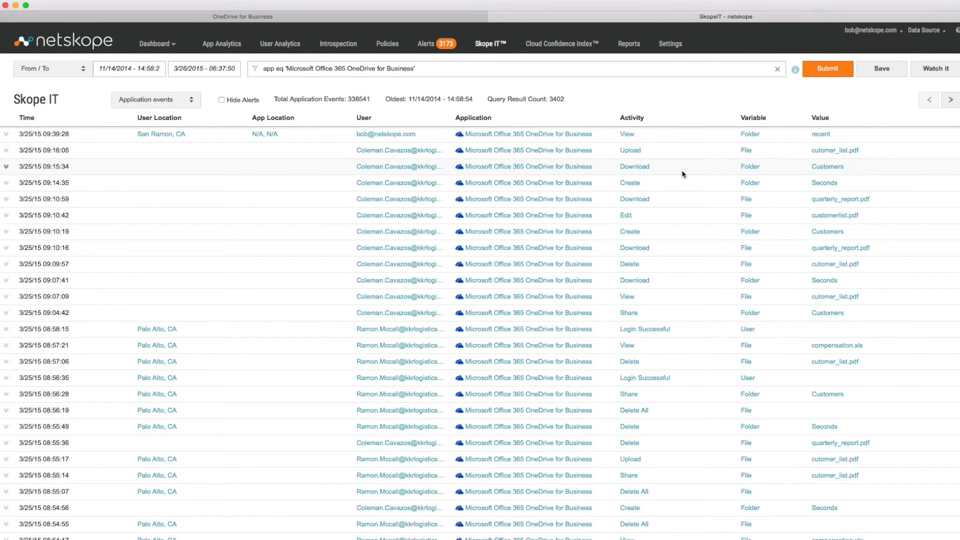
- Start a new inline policy and choose Microsoft Office 365 OneDrive for Business as its application
click(387, 45)
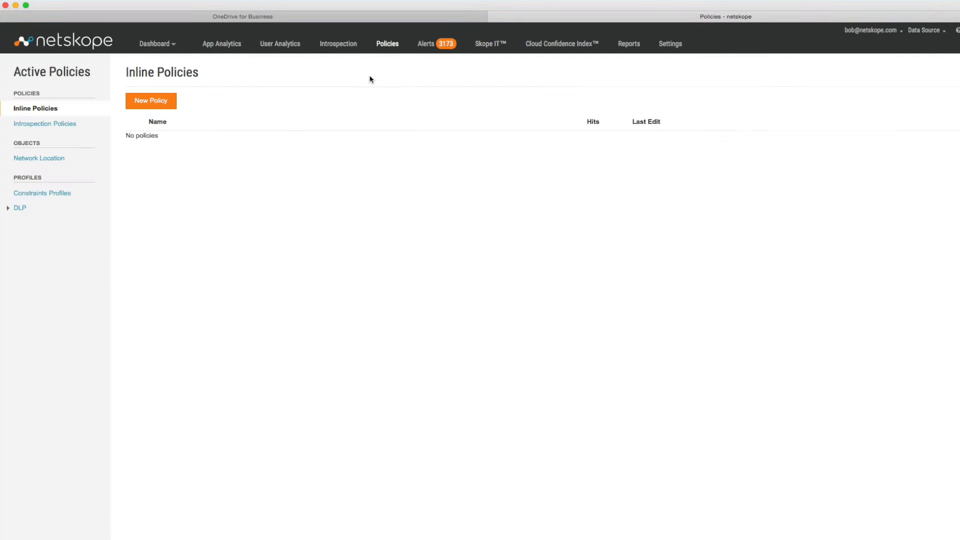
click(171, 103)
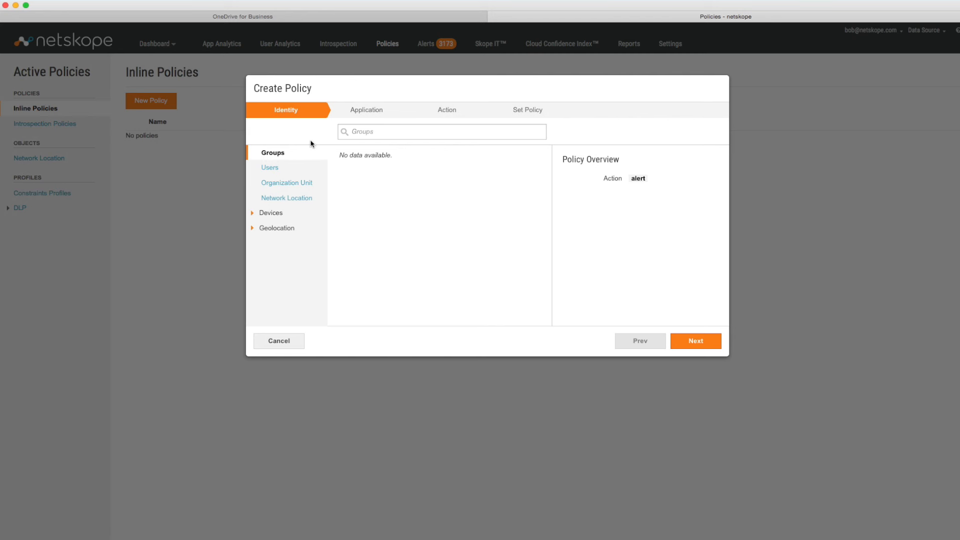
click(378, 112)
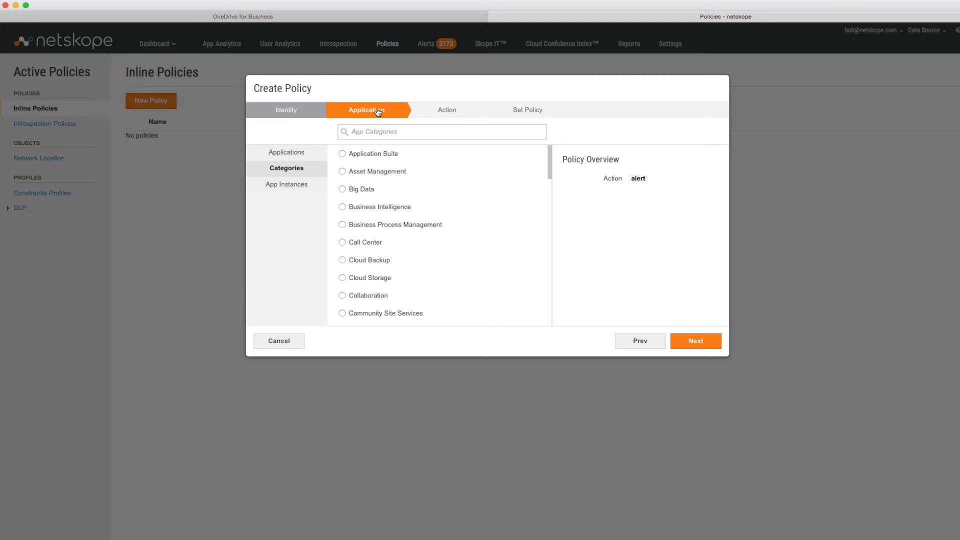
click(294, 154)
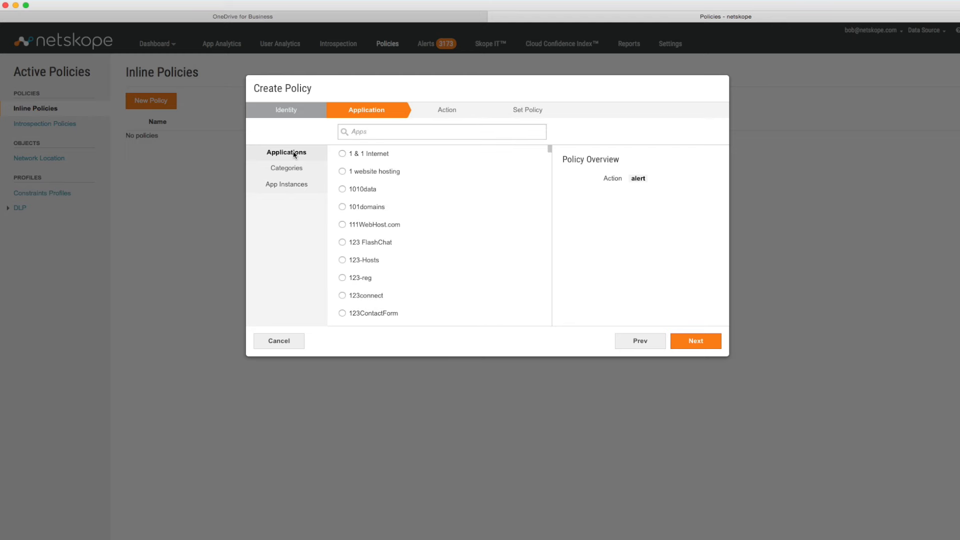
click(358, 129)
text(Office 365)
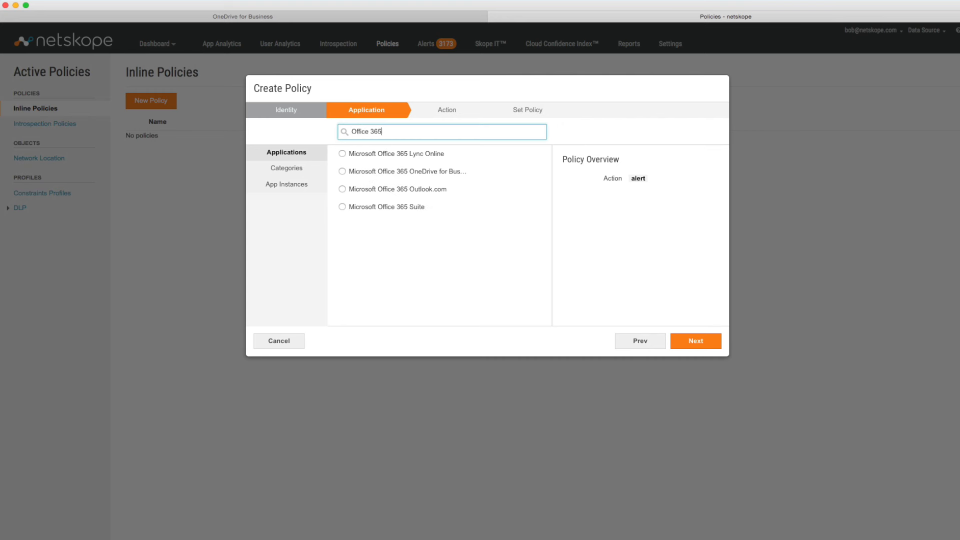
click(343, 171)
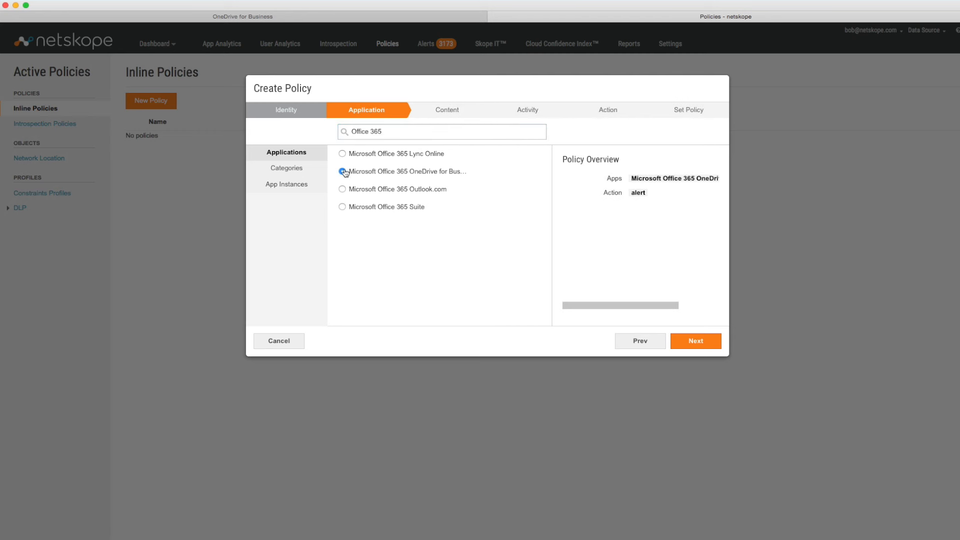
click(699, 342)
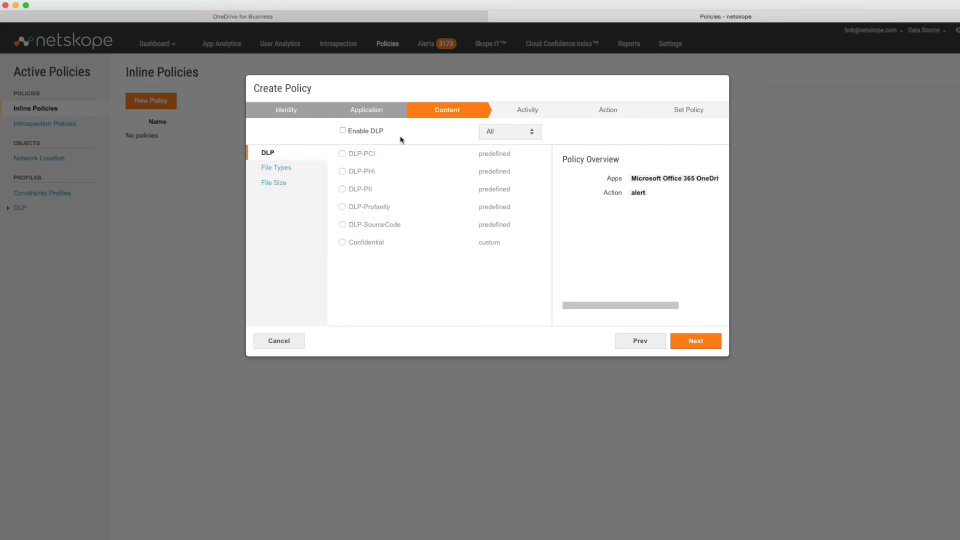
- Enable DLP for the policy's content with the predefined DLP-PII profile
click(343, 130)
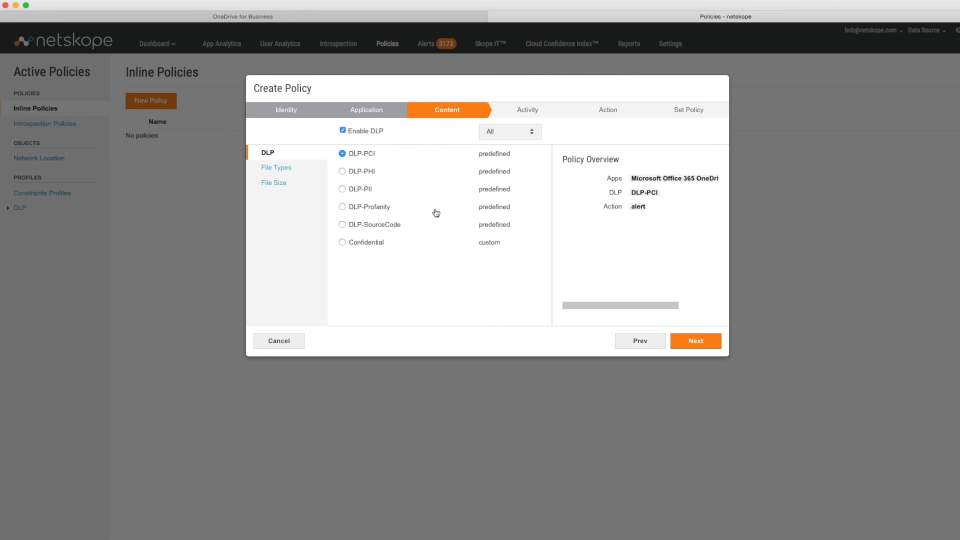
click(341, 193)
click(707, 342)
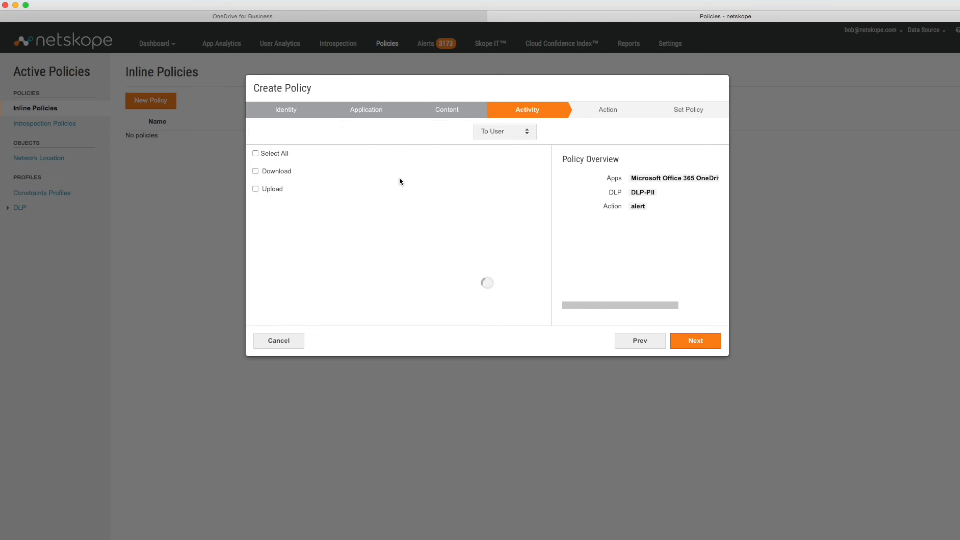
- Restrict the policy to the Upload activity and set its action to block
click(256, 189)
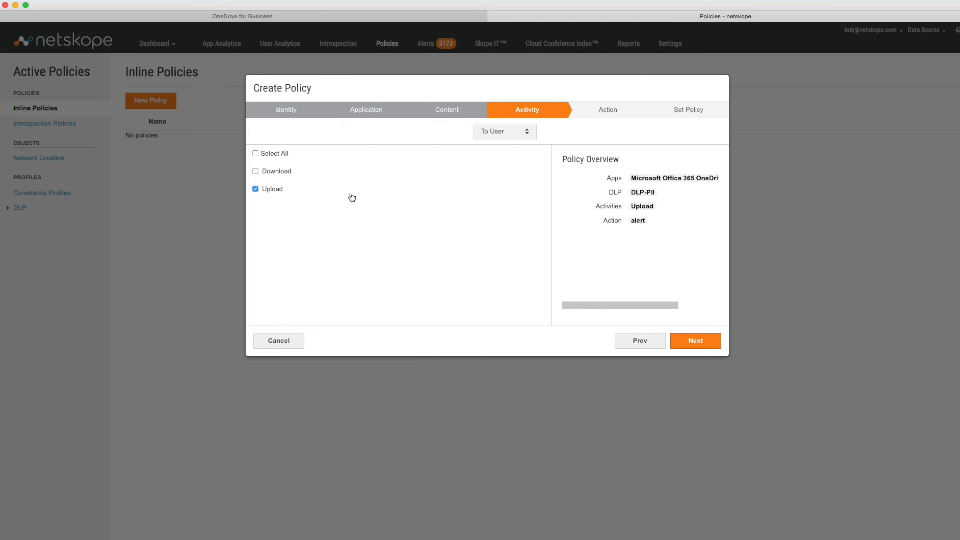
click(707, 341)
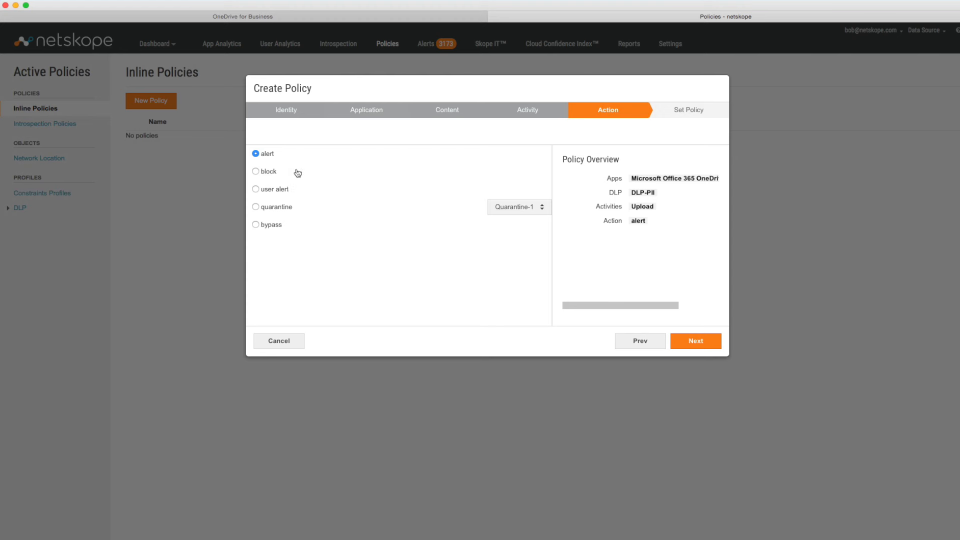
click(256, 172)
click(696, 340)
- Name the policy "Block uploads of PII to Office 365 OneDrive", create it, and apply the policy changes
text(Block uploads )
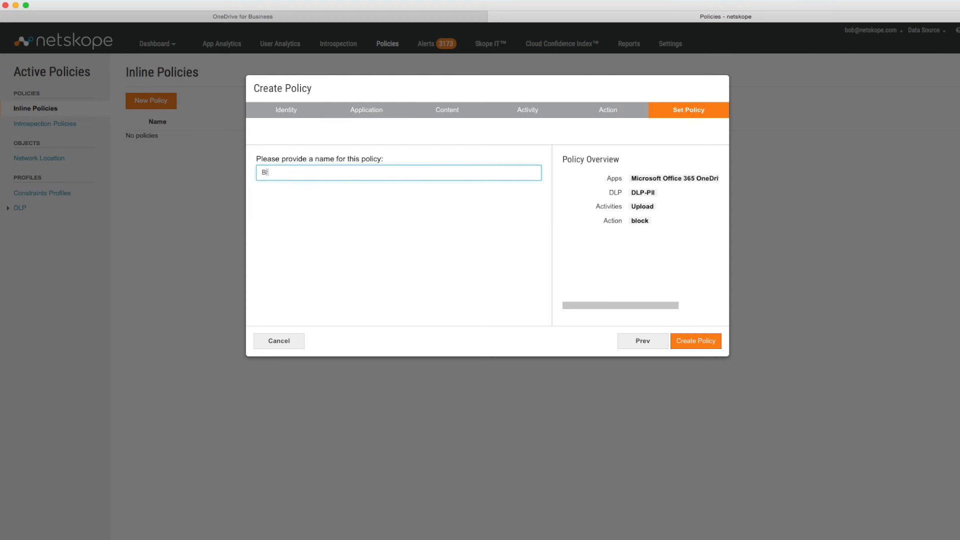
text(of PII to Office 365 OneDrive)
click(707, 342)
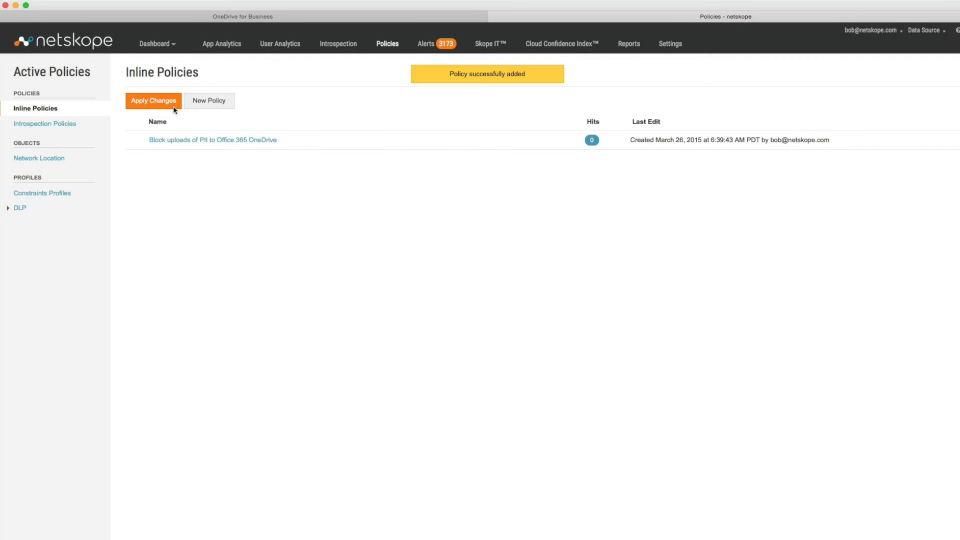
click(142, 103)
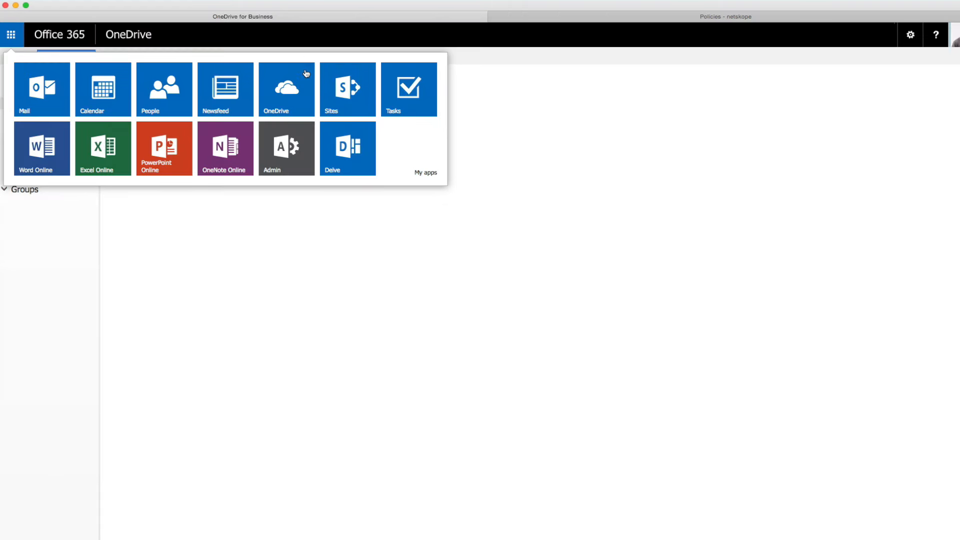
- Test the policy by uploading patient list.docx from the Desktop to the Shared with Everyone folder in OneDrive
click(283, 91)
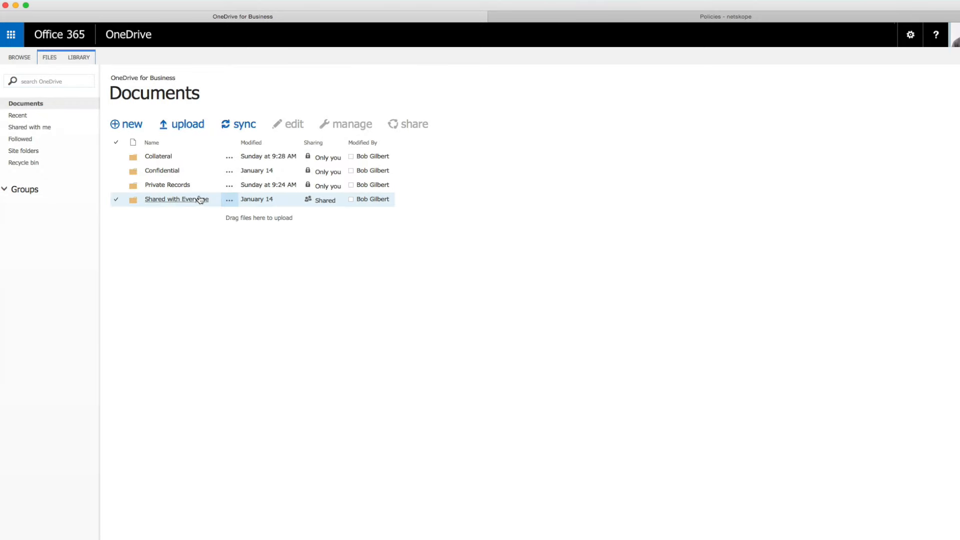
click(176, 199)
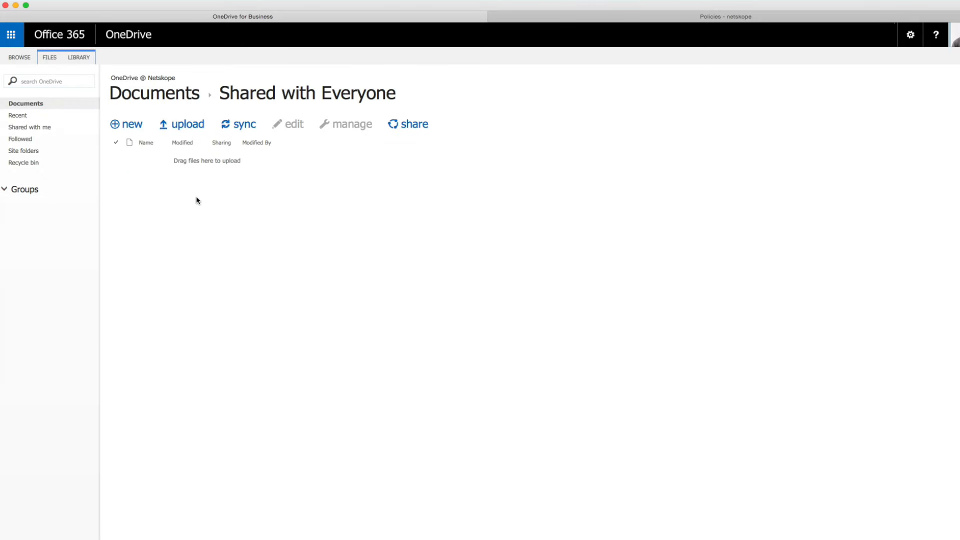
click(186, 126)
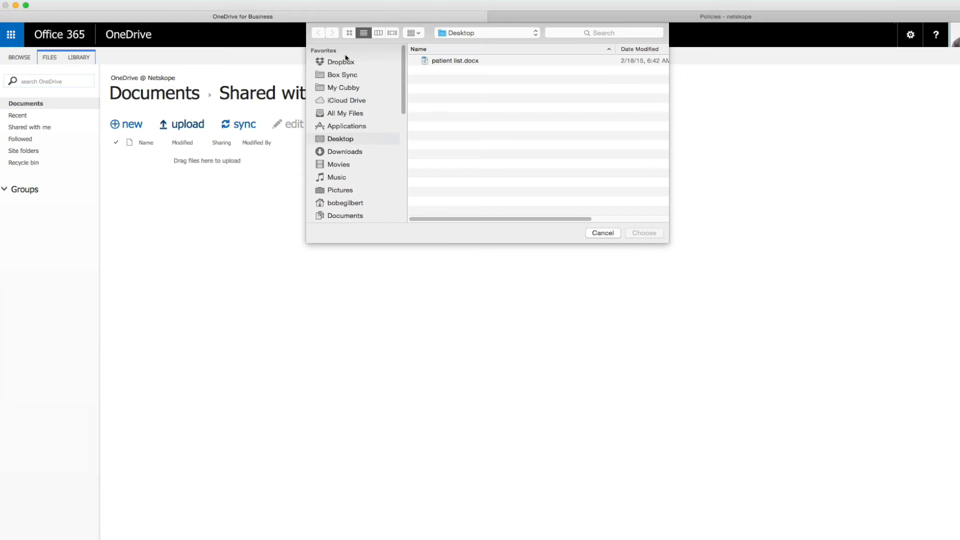
click(435, 61)
click(632, 233)
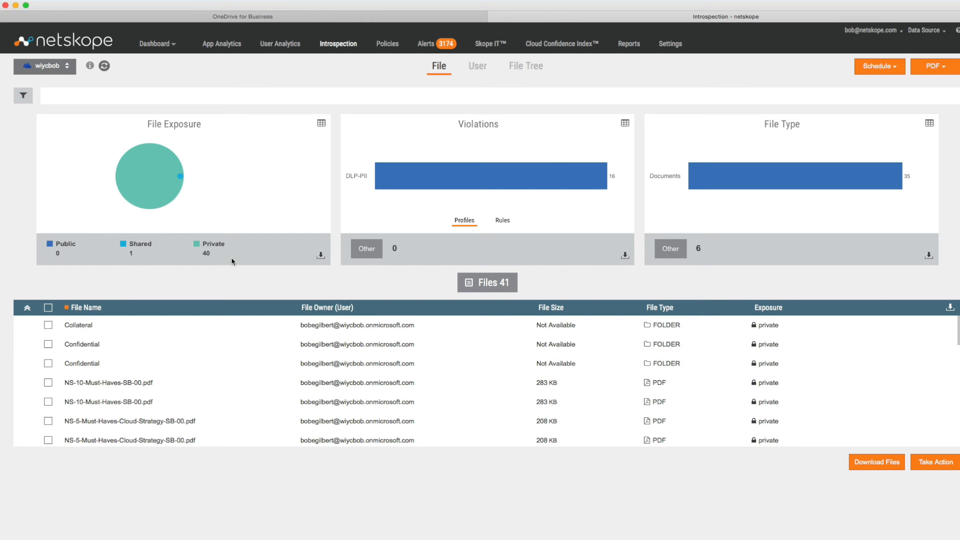
- Show the introspection violations by rule and look through the list of OneDrive files
click(503, 222)
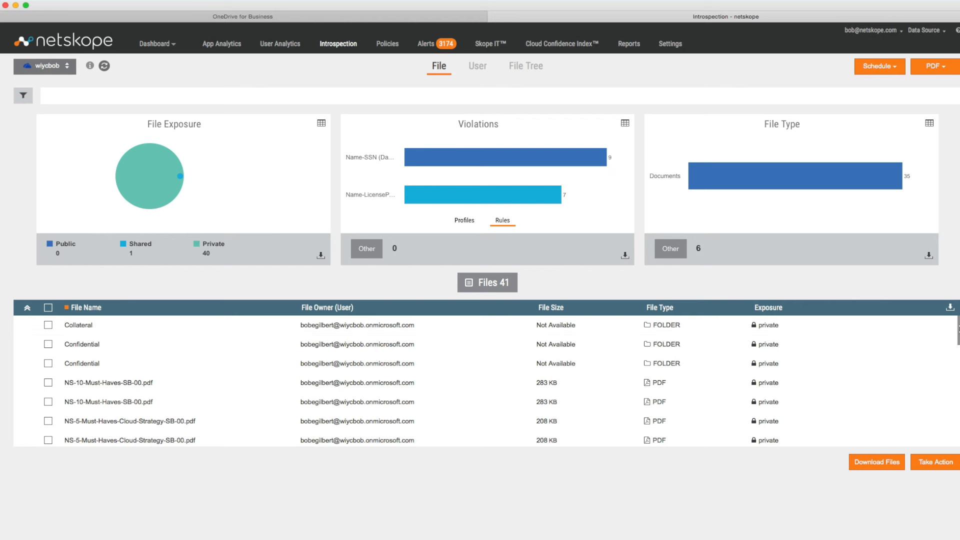
scroll(956, 330, down, 1)
scroll(740, 367, down, 3)
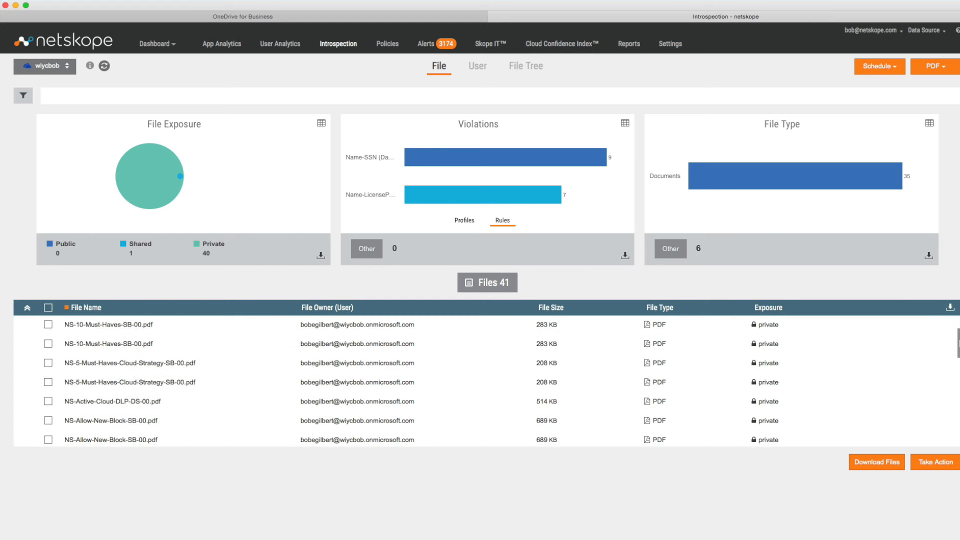
- Filter the introspection files to those with Shared exposure
click(23, 95)
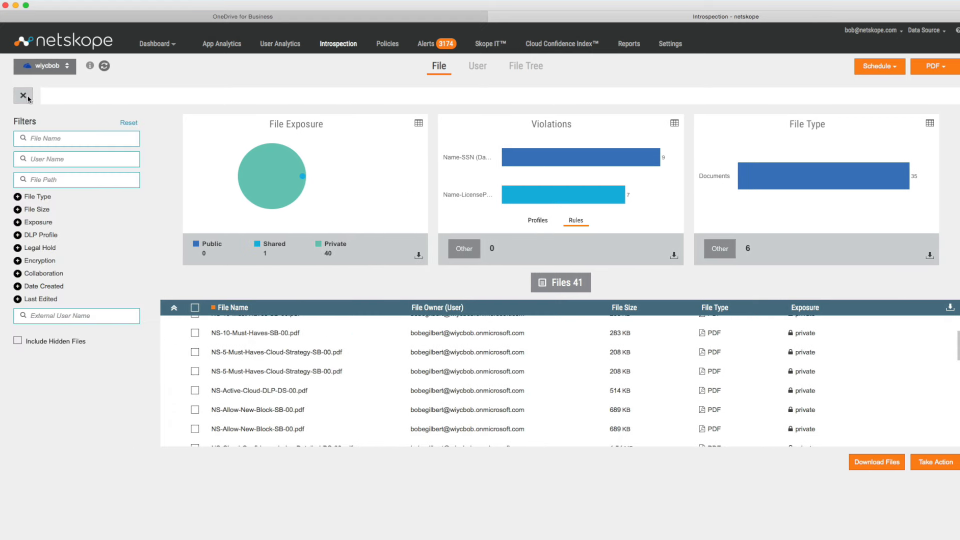
click(20, 223)
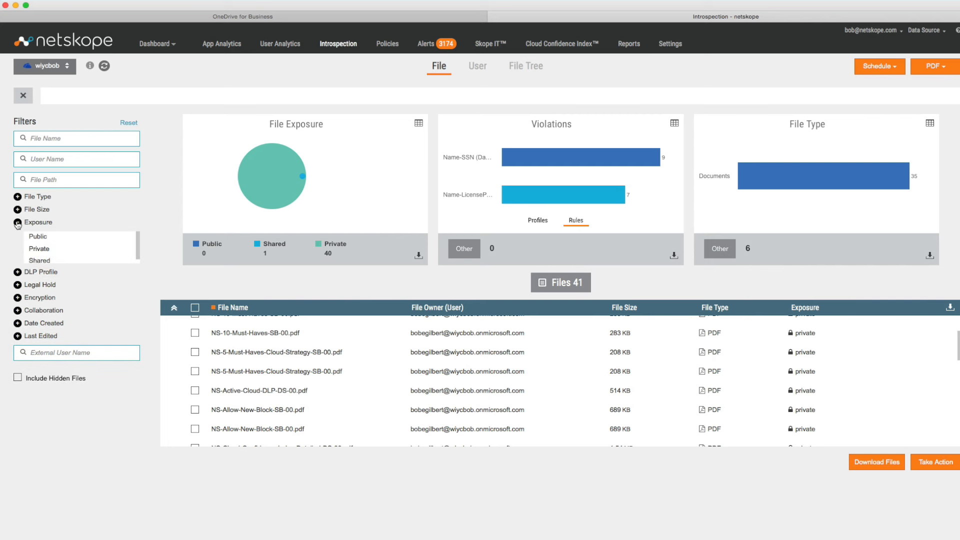
click(45, 261)
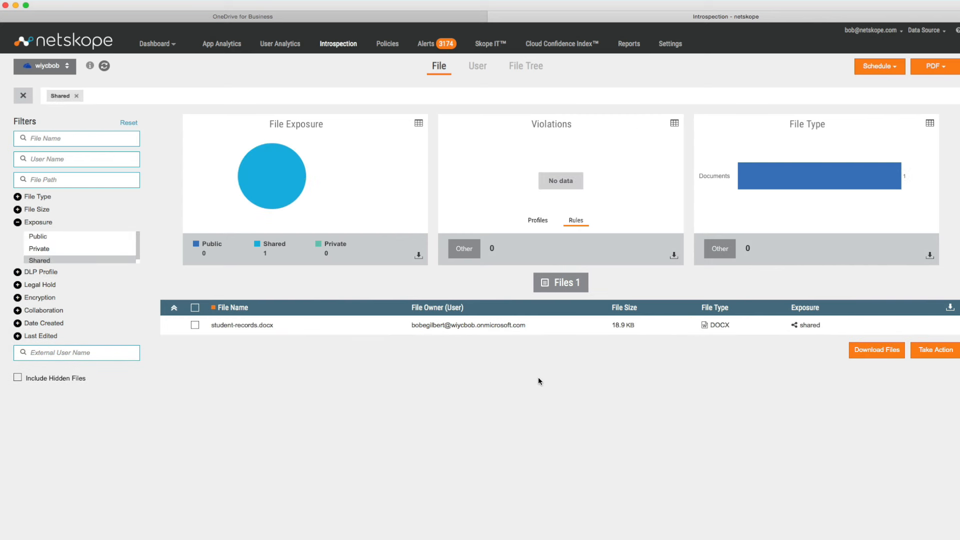
- Review the file details of student-records.docx and download the file
click(498, 329)
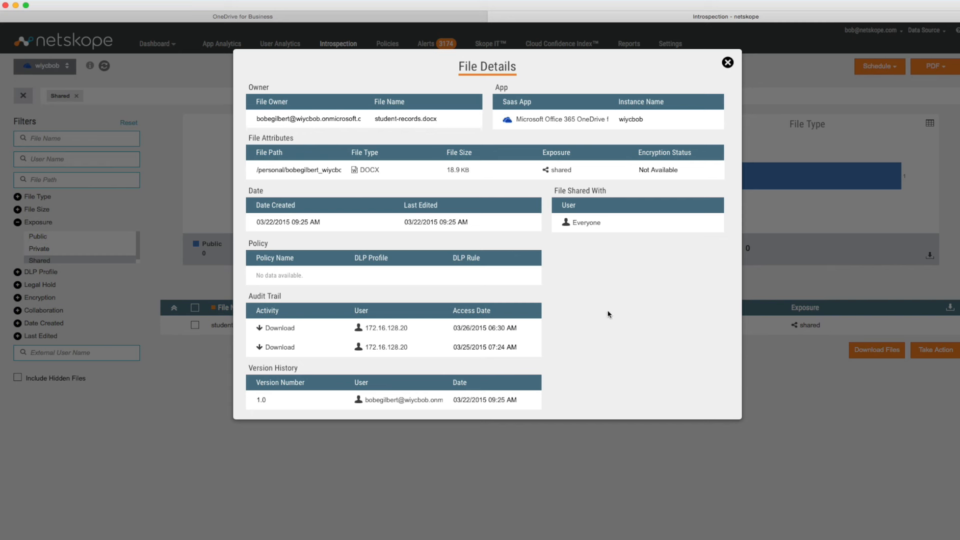
click(728, 63)
click(195, 326)
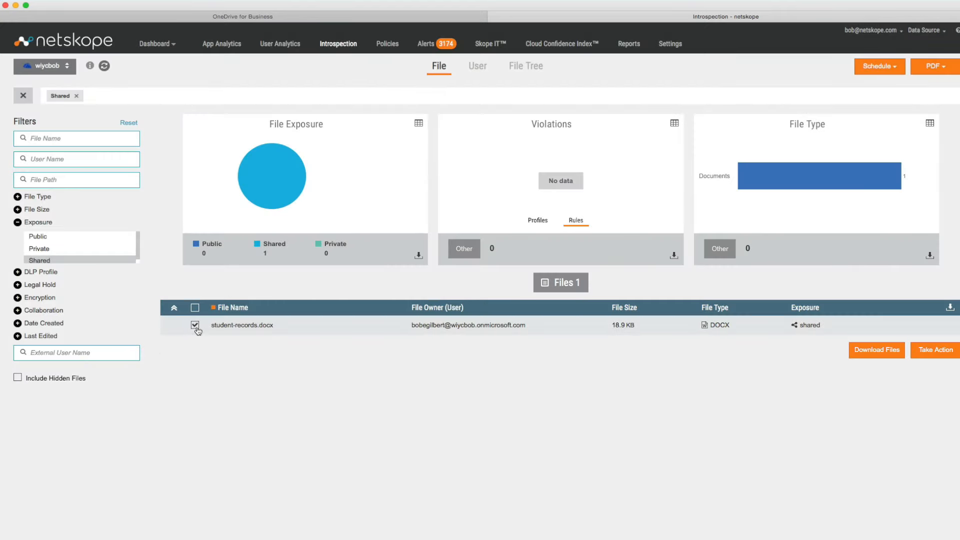
click(879, 351)
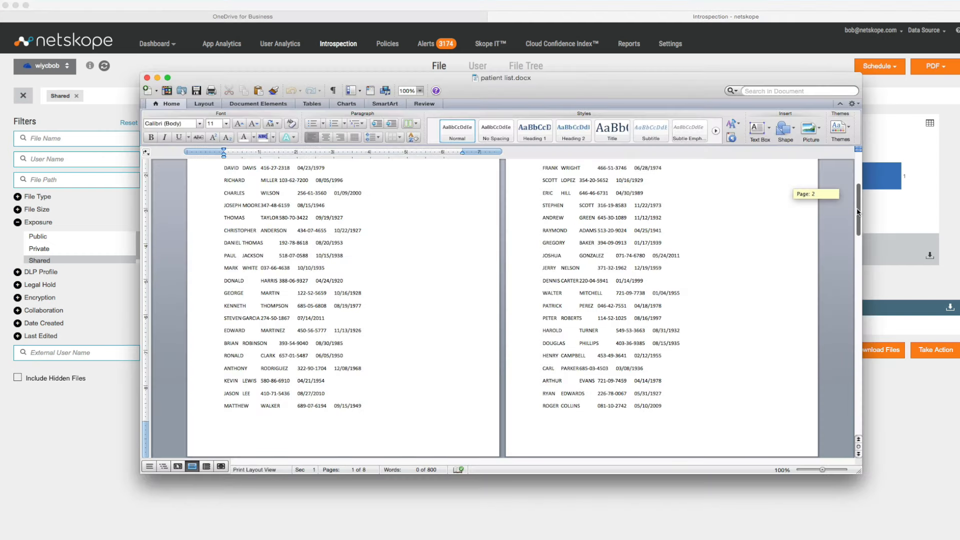
- Look through the patient records in the Word document patient list.docx
scroll(779, 251, down, 5)
scroll(778, 251, down, 3)
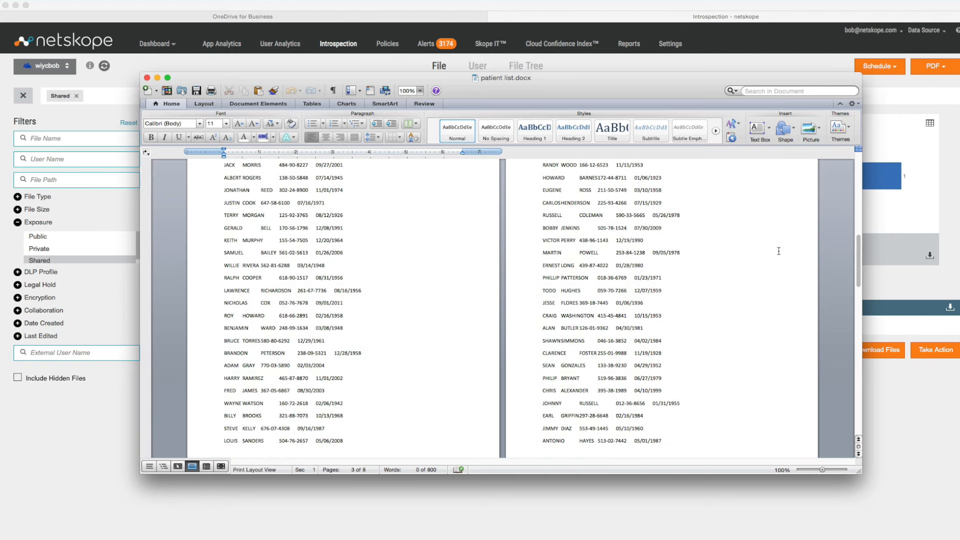
scroll(779, 251, down, 4)
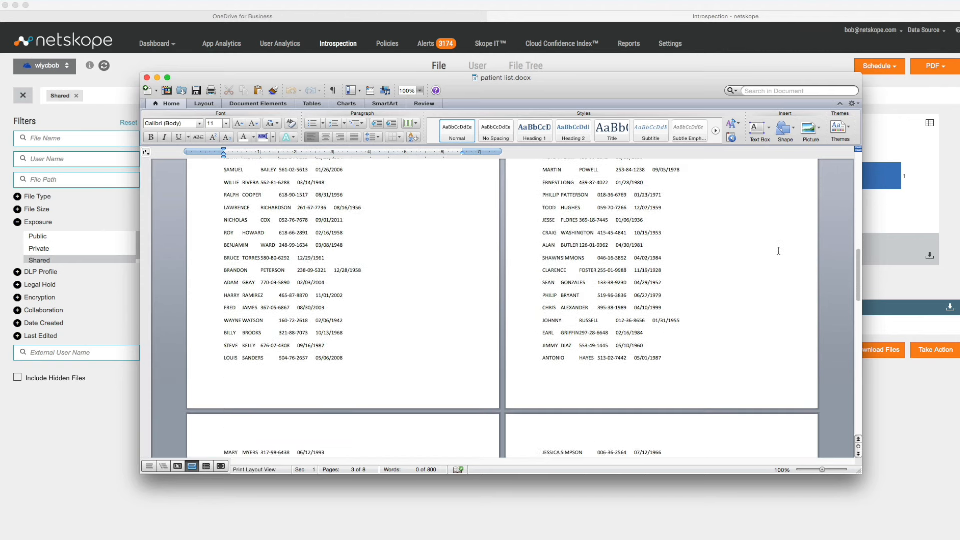
- Look through the remaining records in patient list.docx and close the document
scroll(779, 251, down, 5)
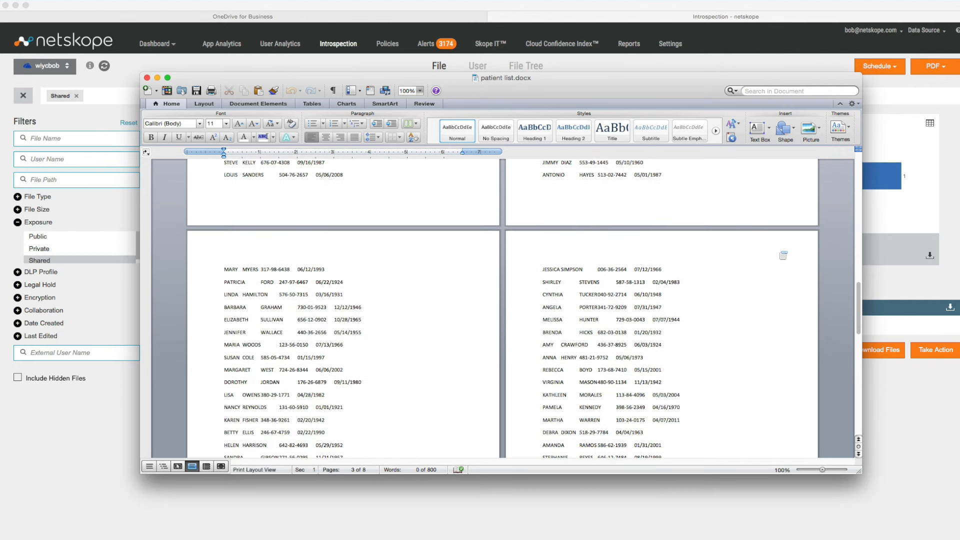
click(147, 78)
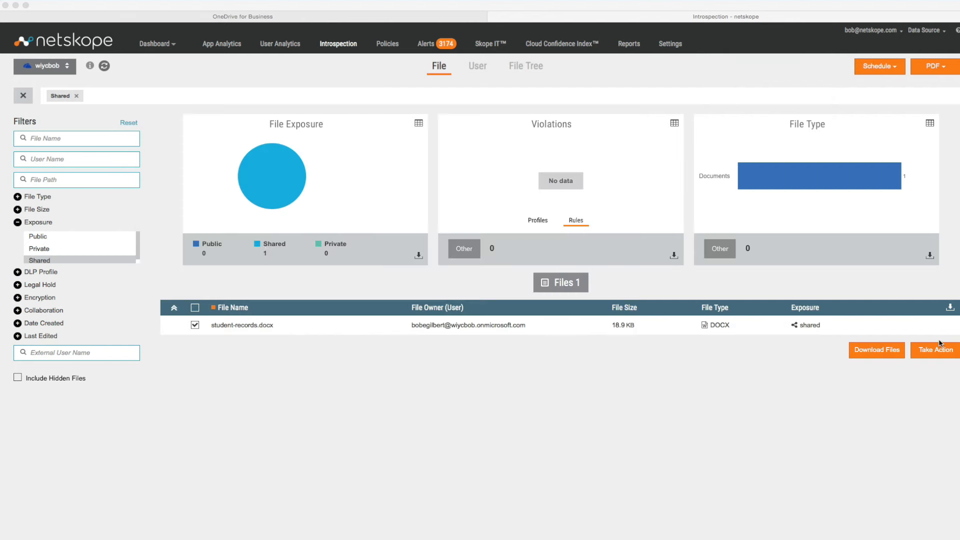
- Examine the encryption and notification actions that can be taken on the selected file student-records.docx
click(938, 350)
click(938, 350)
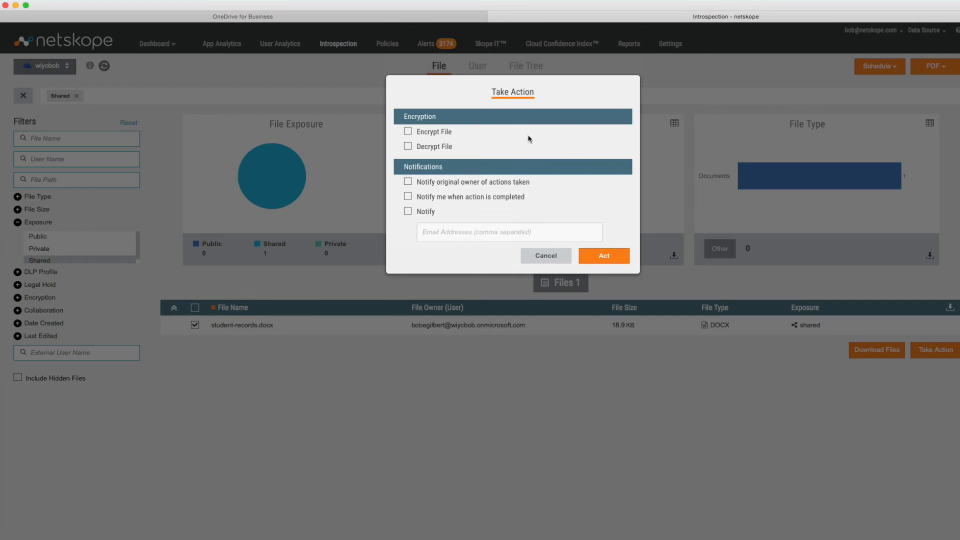
click(408, 133)
click(408, 148)
click(409, 182)
click(409, 182)
click(408, 211)
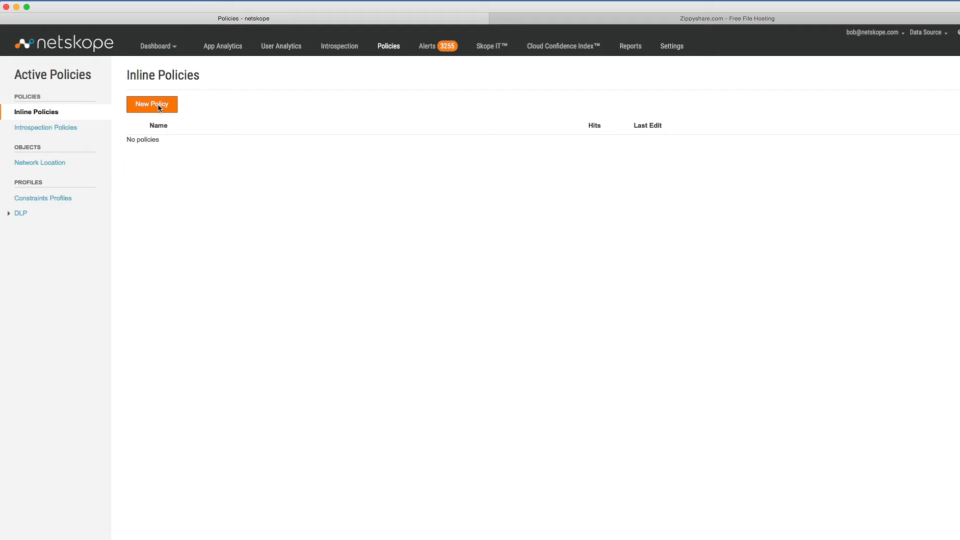
- Start a new inline policy for the signed-in user's e-mail account and review the network location, device and geolocation criteria
click(156, 104)
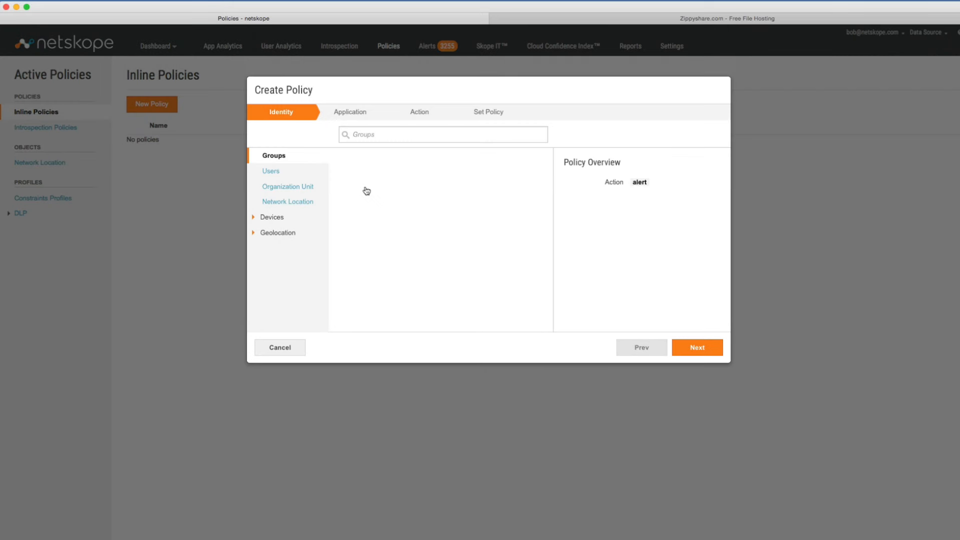
click(287, 201)
click(272, 217)
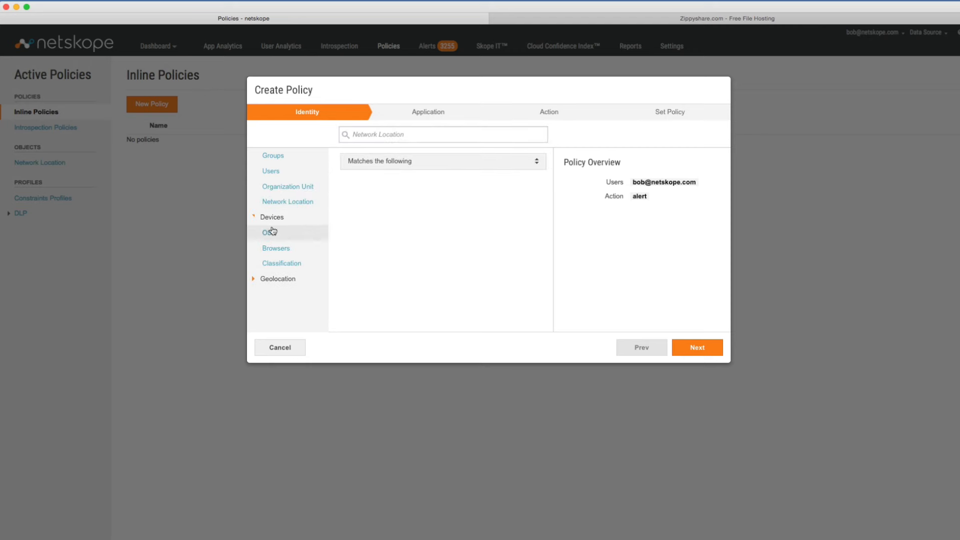
click(292, 278)
click(308, 174)
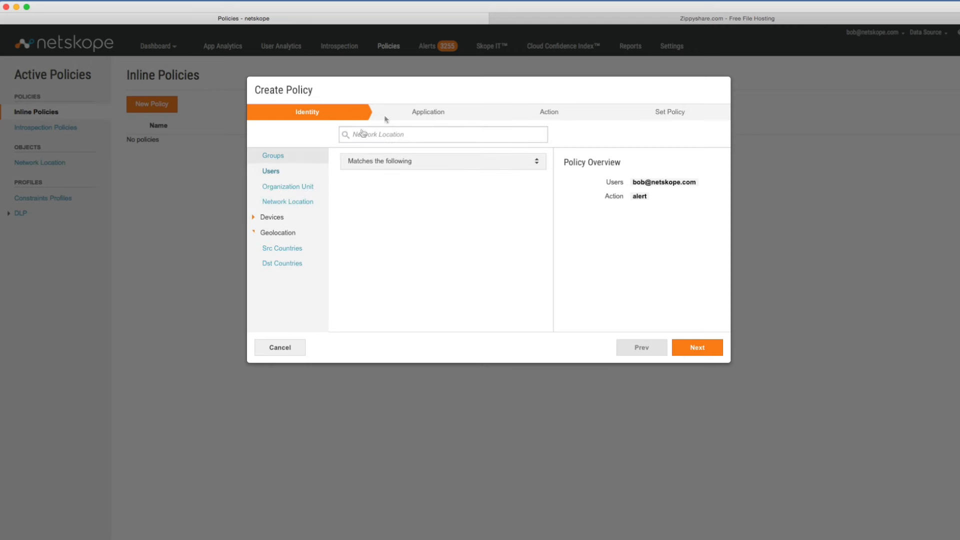
- Apply the policy to the Cloud Storage app category with Low and Poor cloud confidence, leaving DLP content checks off
click(425, 113)
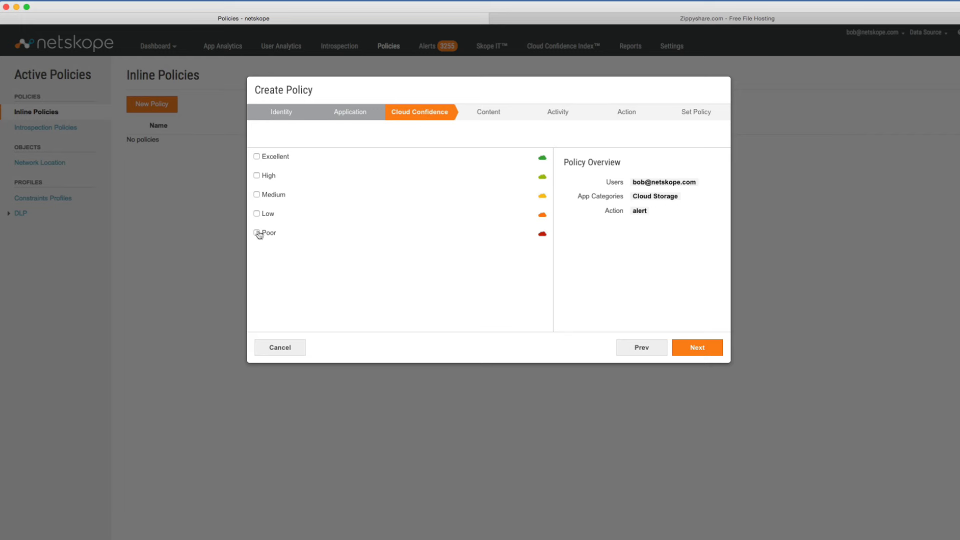
click(257, 233)
click(258, 214)
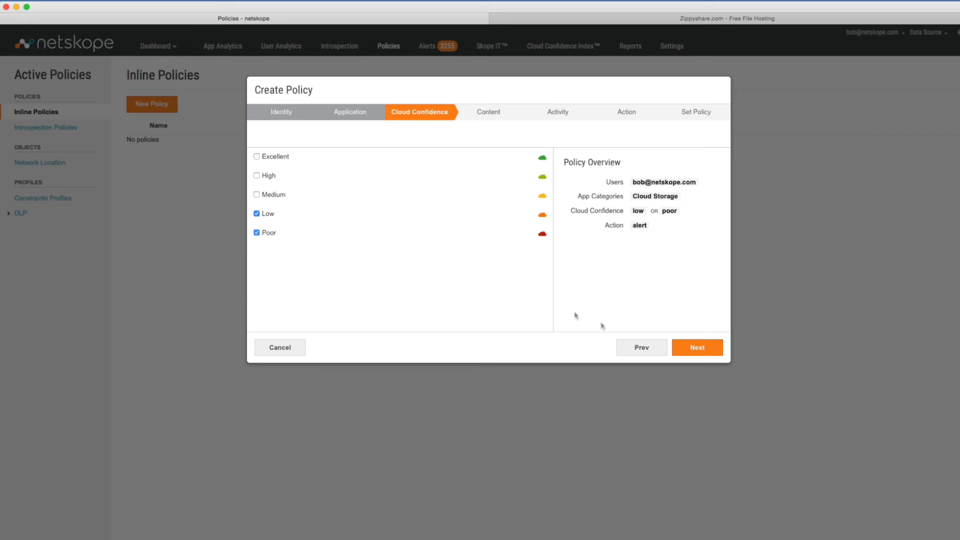
click(706, 352)
click(697, 347)
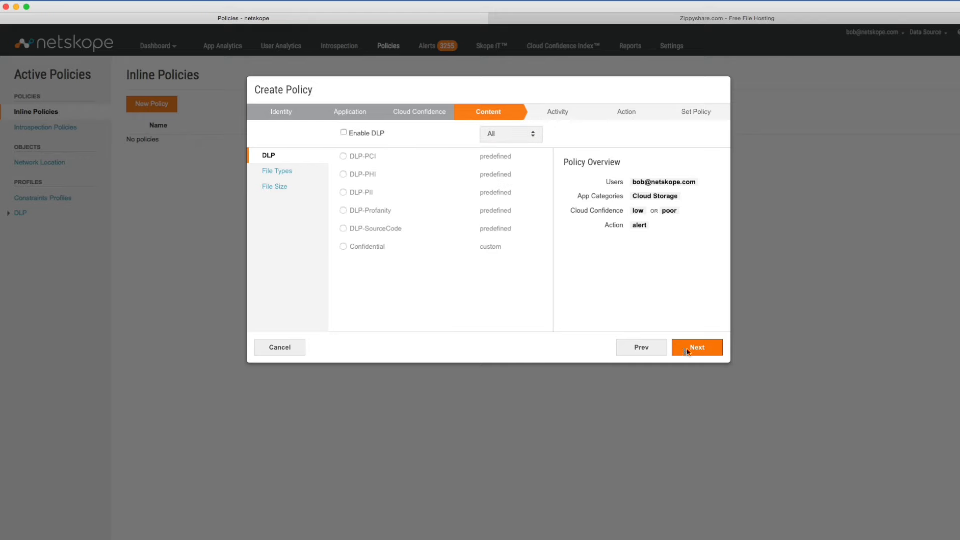
- Include the Login Attempt, Login Failed, Login Successful and Logout activities in the policy
drag(551, 193, 550, 241)
click(257, 218)
click(257, 237)
click(257, 254)
click(258, 272)
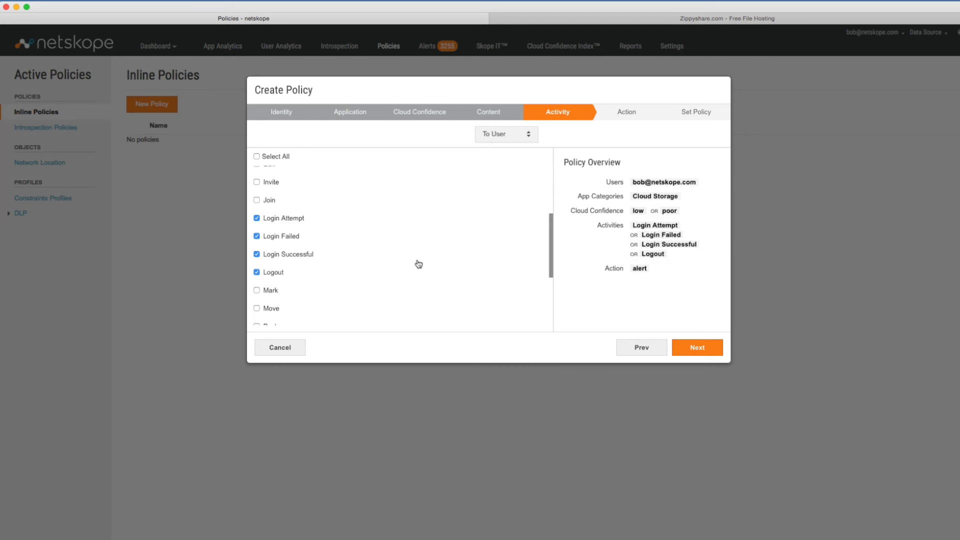
- Set the policy's action to block
click(697, 347)
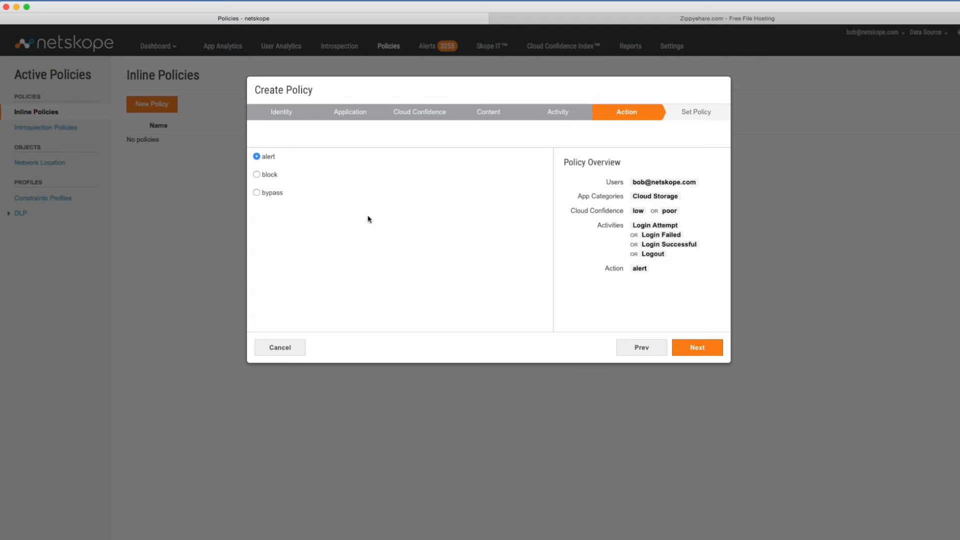
click(256, 174)
click(710, 349)
- Name the policy as blocking the user from accessing risky cloud storage apps, create it and apply the changes
click(307, 180)
text(Bl)
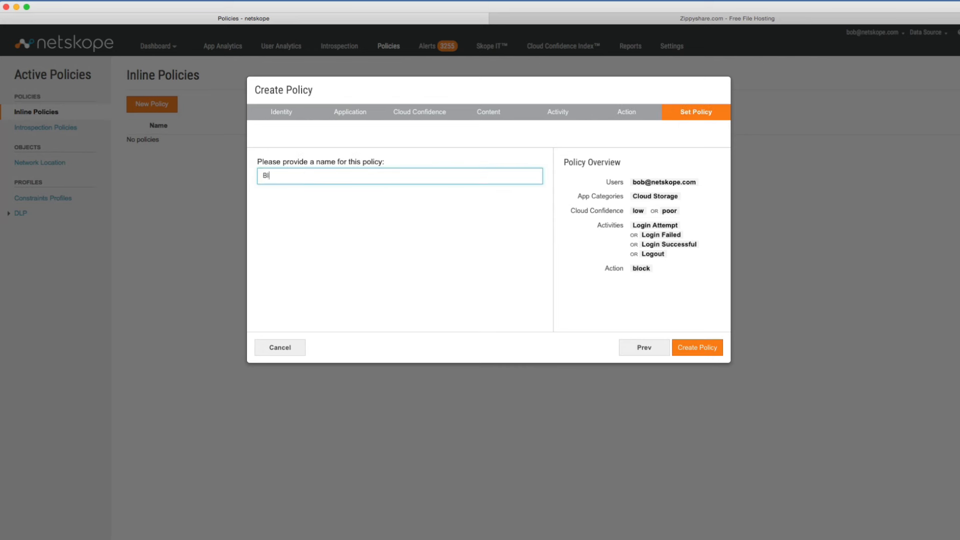
text(ock Bob from accessing risky cloud storage apps)
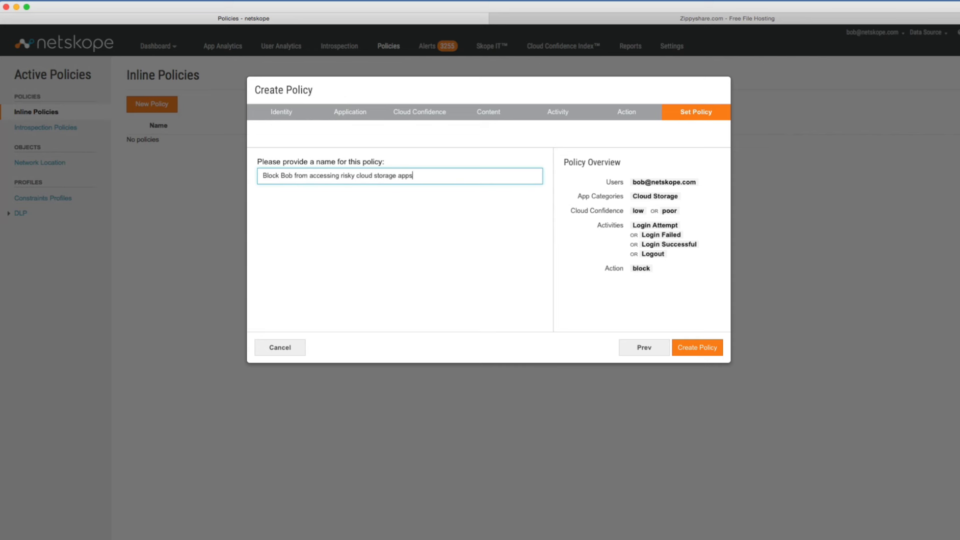
click(687, 350)
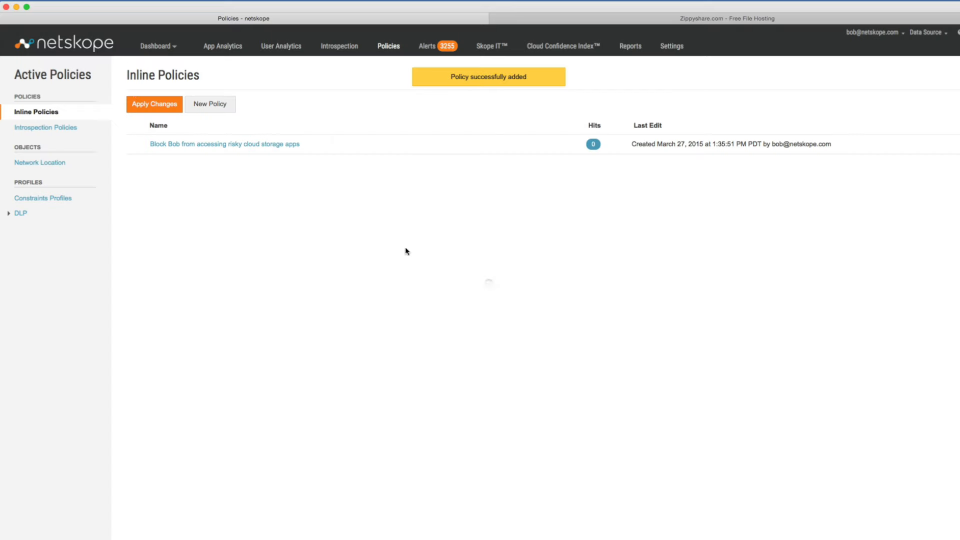
click(161, 106)
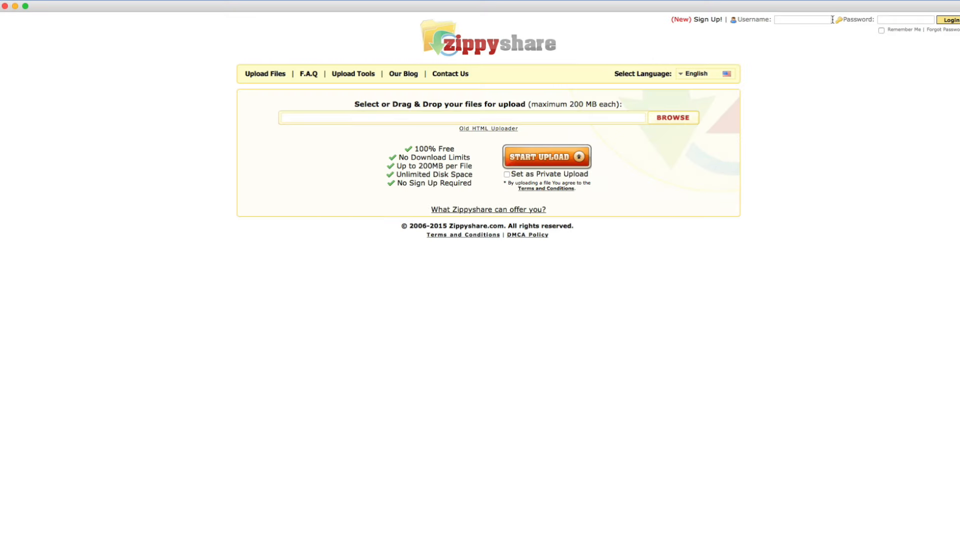
- Switch to the Zippyshare site and try to log in to test the block policy
click(815, 20)
click(807, 33)
click(956, 20)
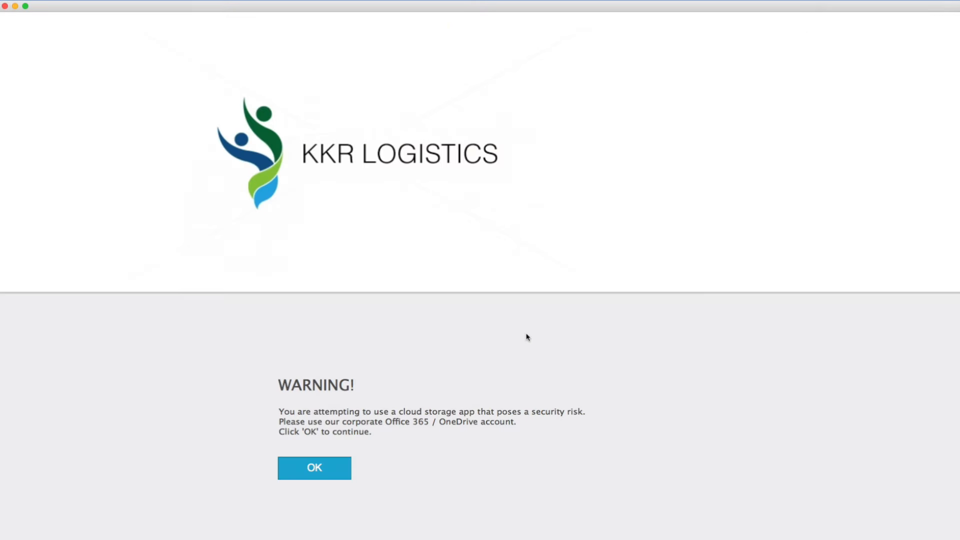